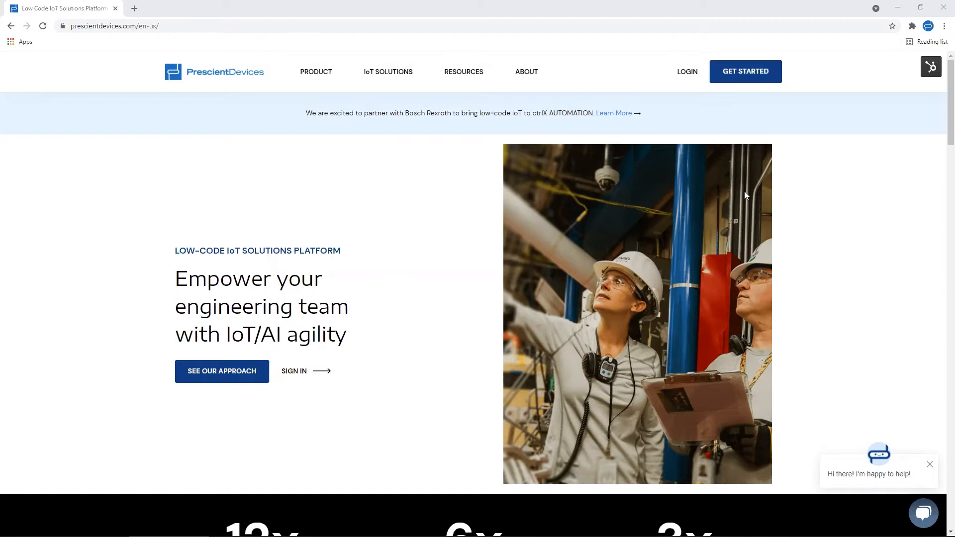
Log in to the Prescient Devices account with the filled-in credentials and start the stopped Designer.
{"action": "left_click", "coordinate": [688, 78]}
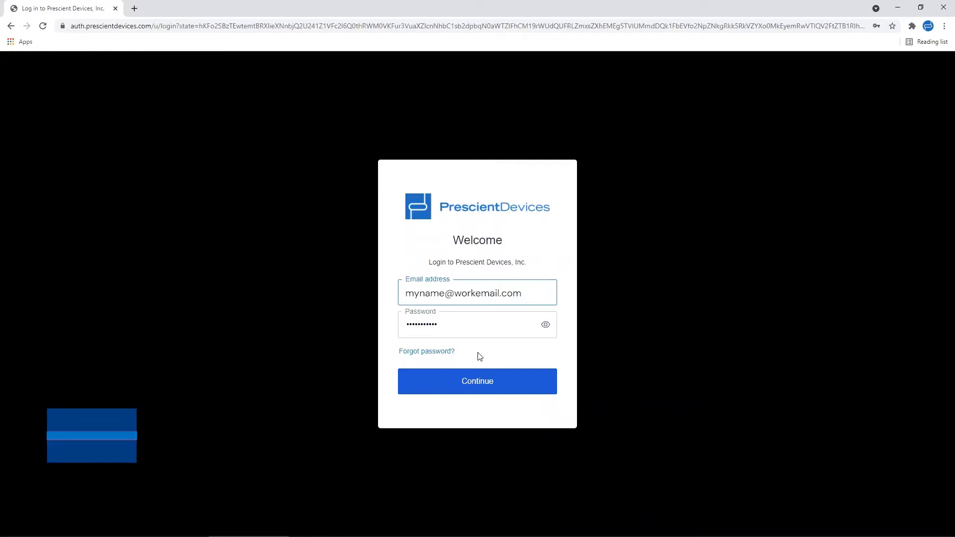
{"action": "left_click", "coordinate": [480, 385]}
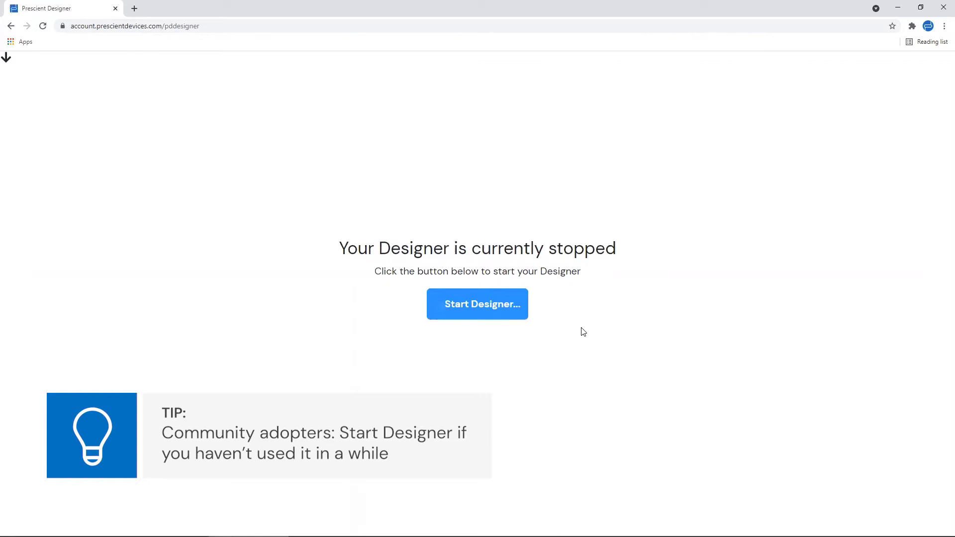
{"action": "left_click", "coordinate": [486, 309]}
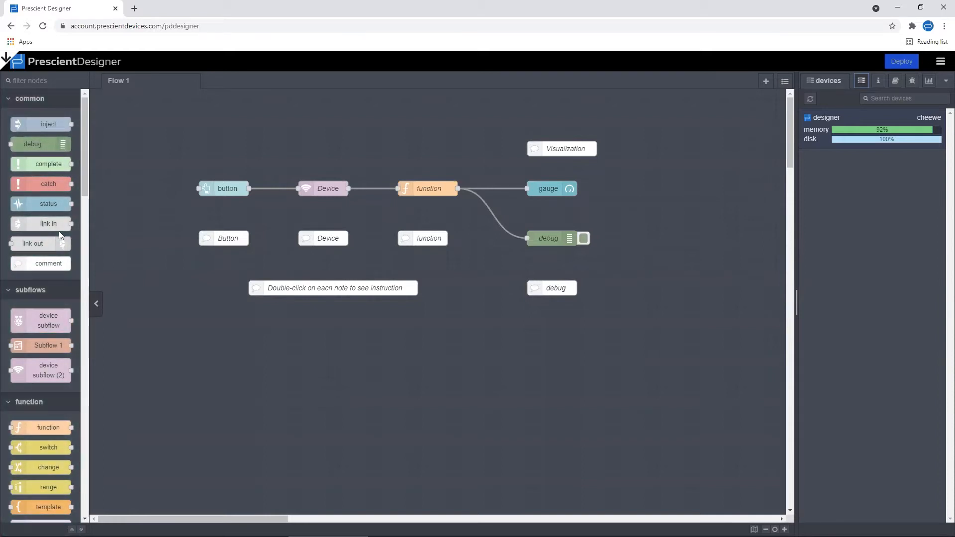
Look through the flow info, help and debug views, finishing on the device list.
{"action": "left_click_drag", "start_coordinate": [48, 164], "coordinate": [84, 165]}
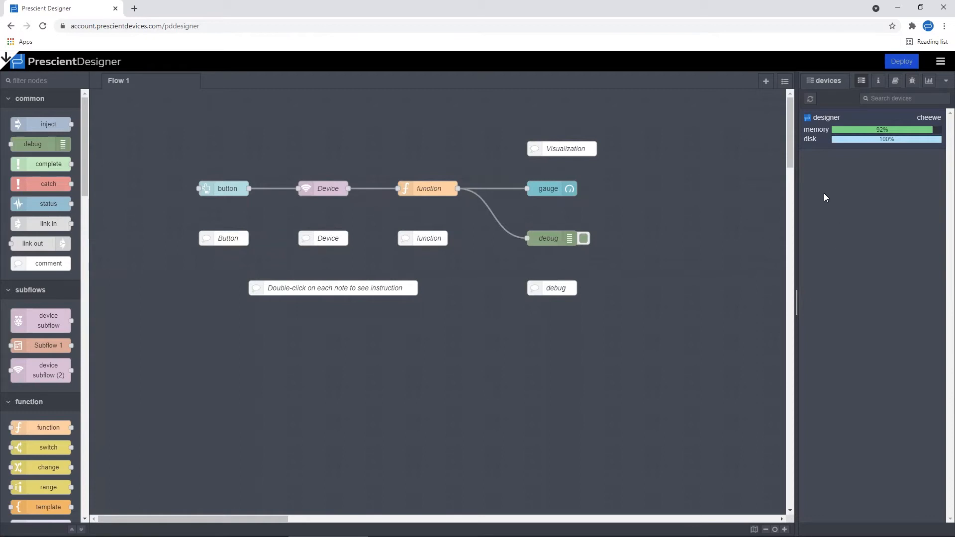
{"action": "left_click", "coordinate": [878, 81]}
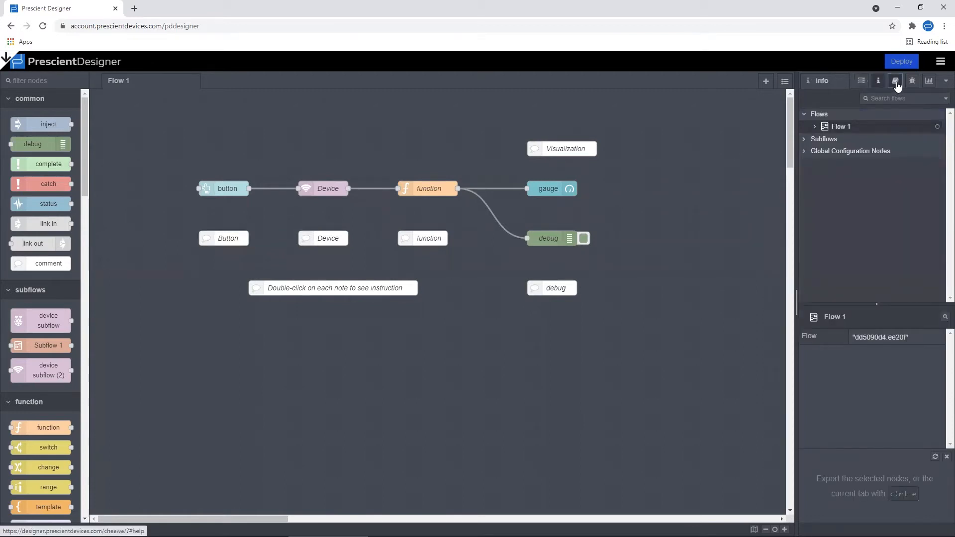
{"action": "left_click", "coordinate": [897, 81]}
{"action": "left_click", "coordinate": [912, 81]}
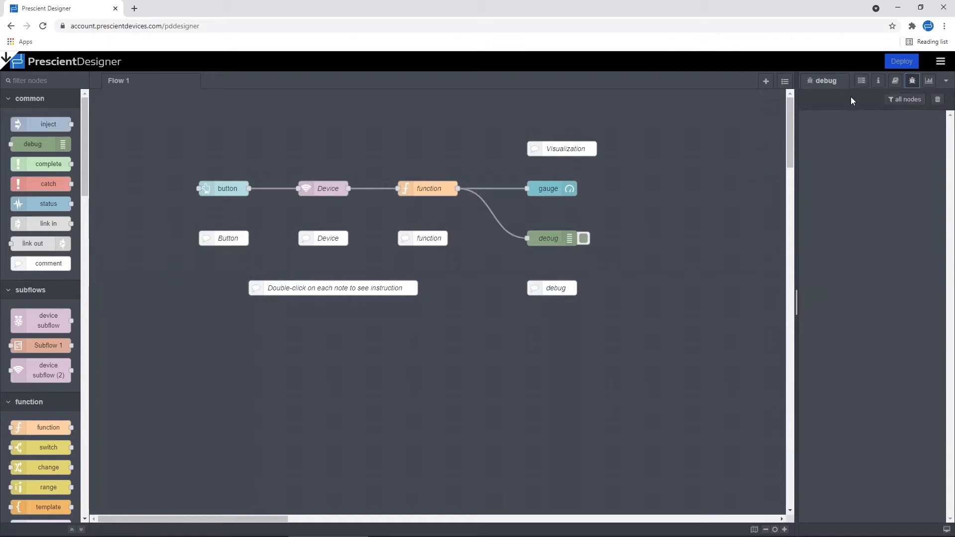
{"action": "left_click", "coordinate": [862, 81]}
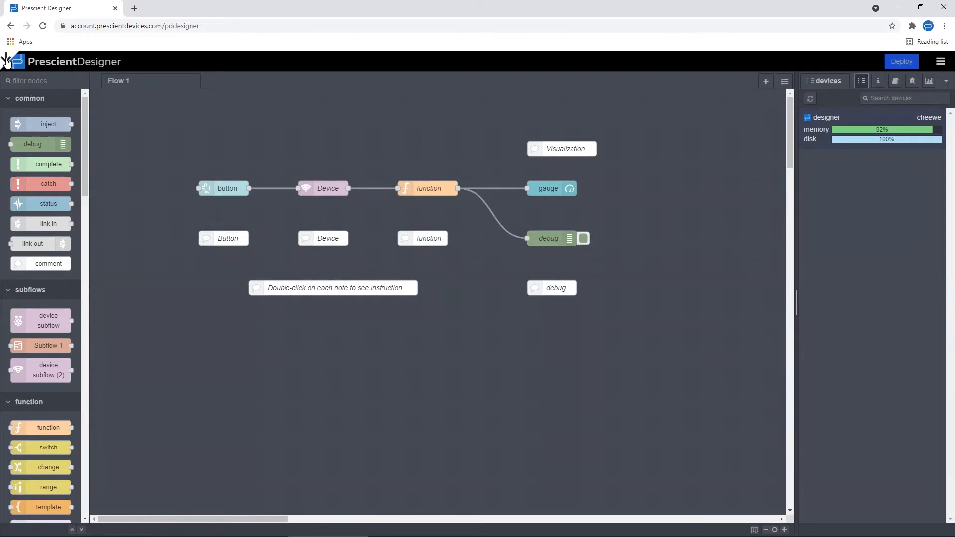
Open the dashboard and trigger its button three times to test the gauge.
{"action": "left_click", "coordinate": [6, 58]}
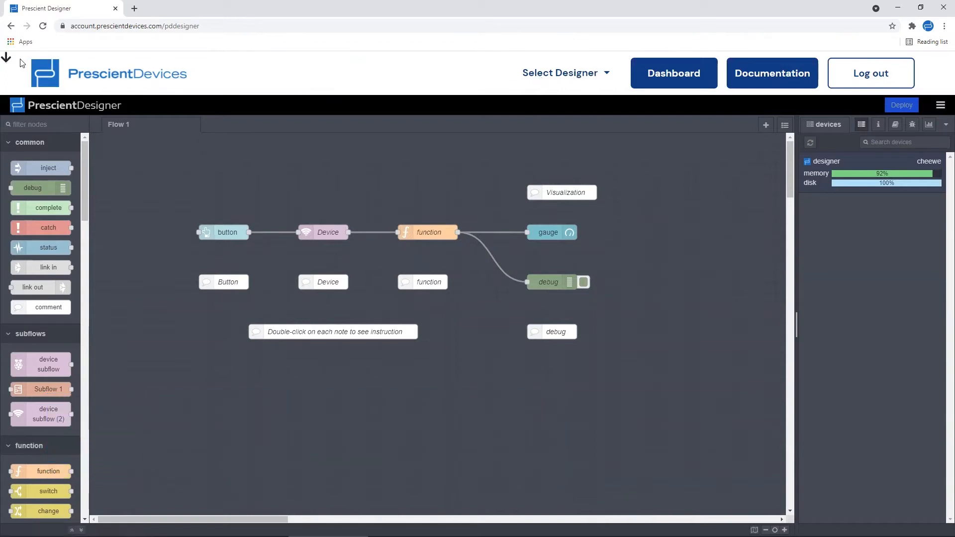
{"action": "scroll", "coordinate": [6, 61], "scroll_direction": "down", "scroll_amount": 1}
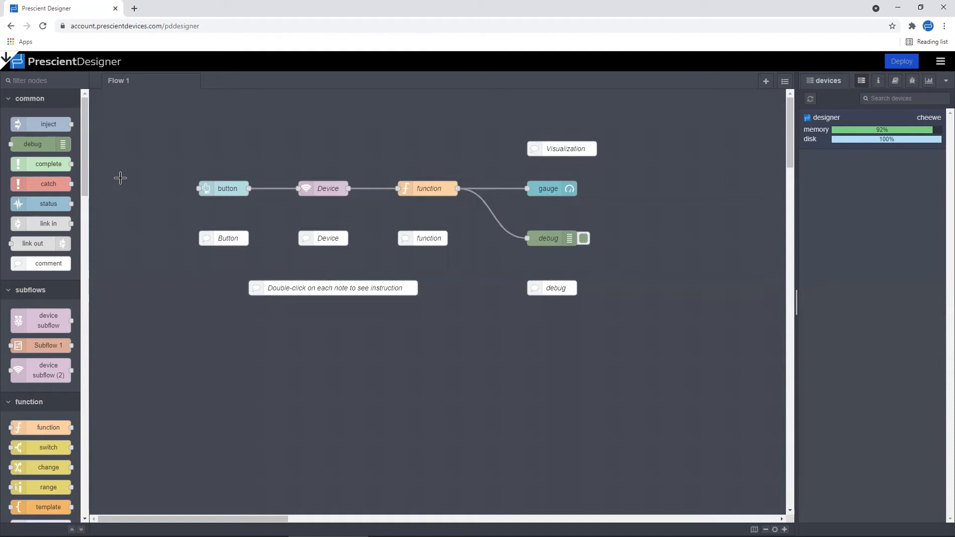
{"action": "left_click", "coordinate": [6, 58]}
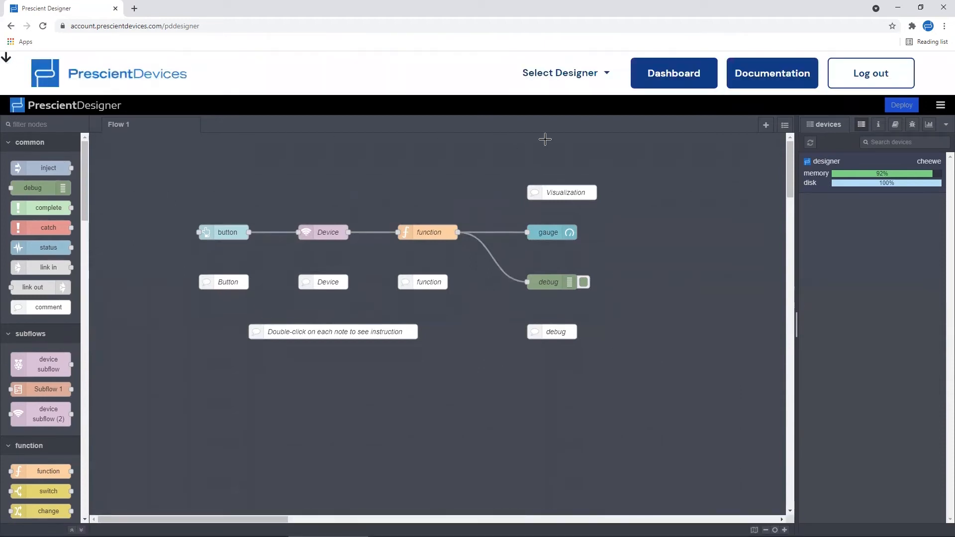
{"action": "left_click", "coordinate": [667, 76]}
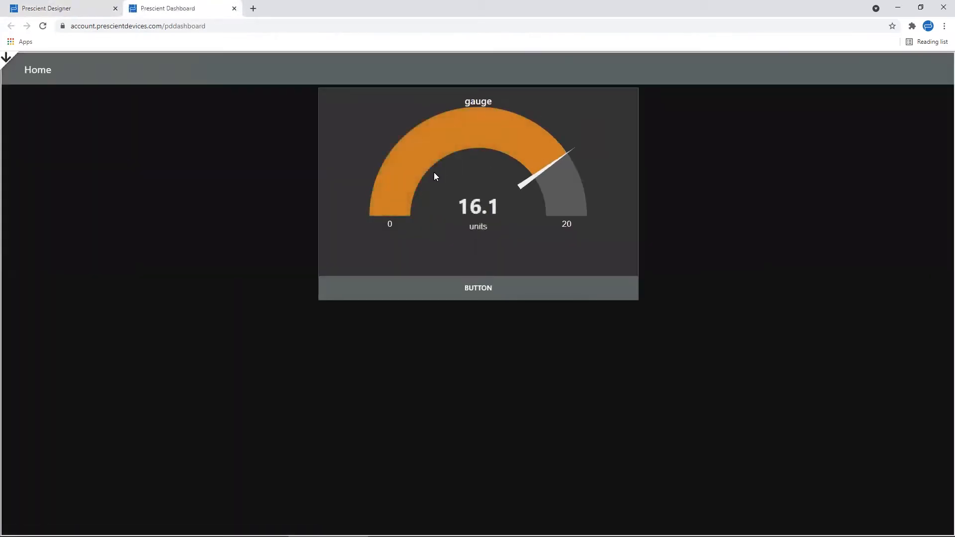
{"action": "left_click", "coordinate": [487, 292]}
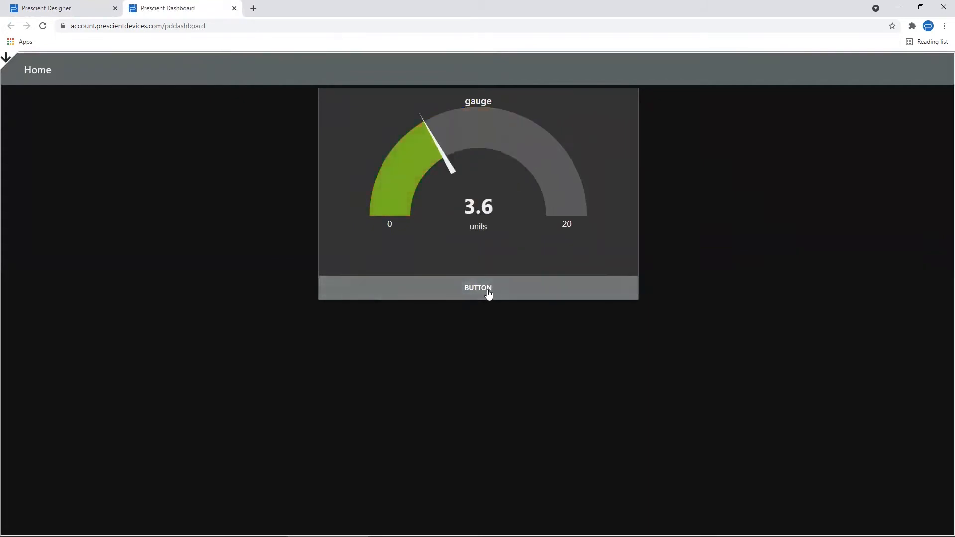
{"action": "left_click", "coordinate": [489, 295]}
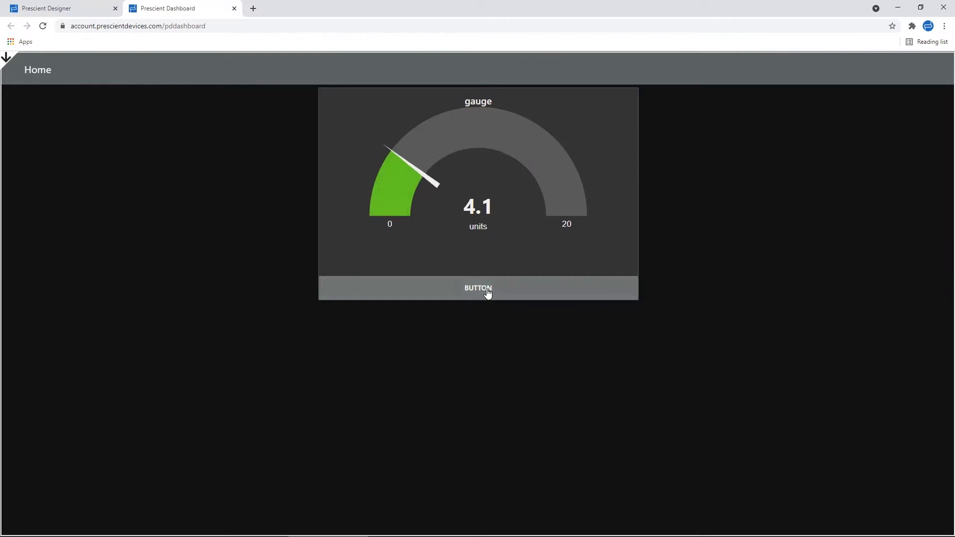
{"action": "left_click", "coordinate": [488, 294]}
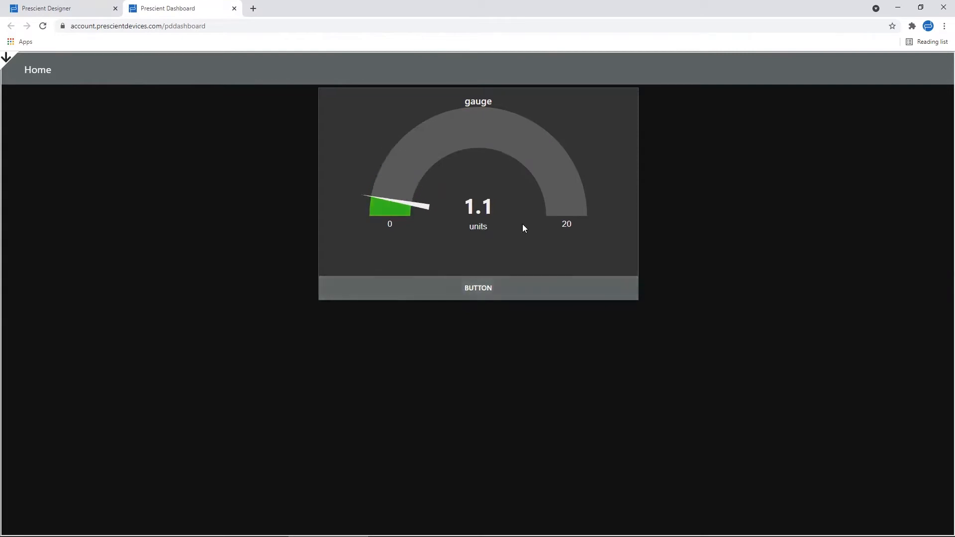
Return to the Designer with its header hidden, show the edge device provisioning instructions and select the full shell command for copying.
{"action": "left_click", "coordinate": [86, 11]}
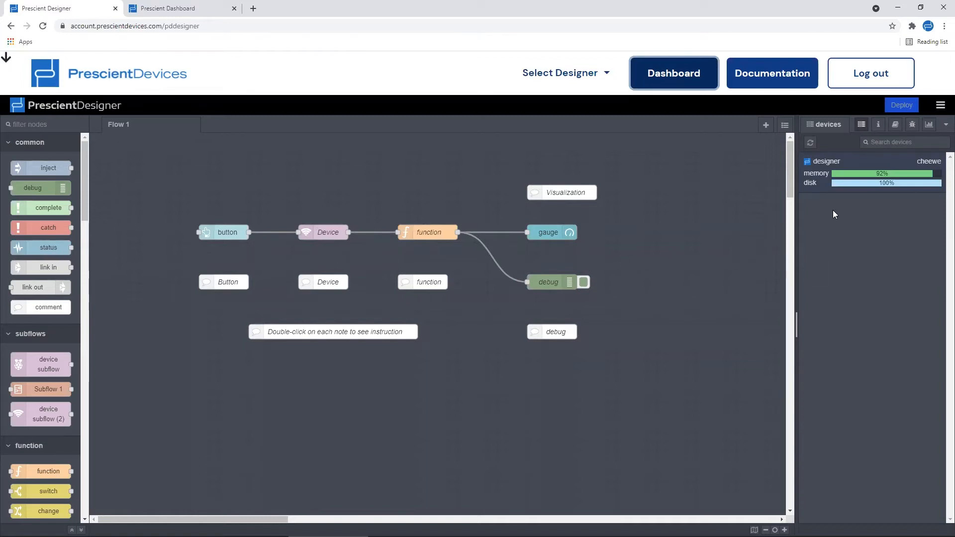
{"action": "left_click", "coordinate": [6, 59]}
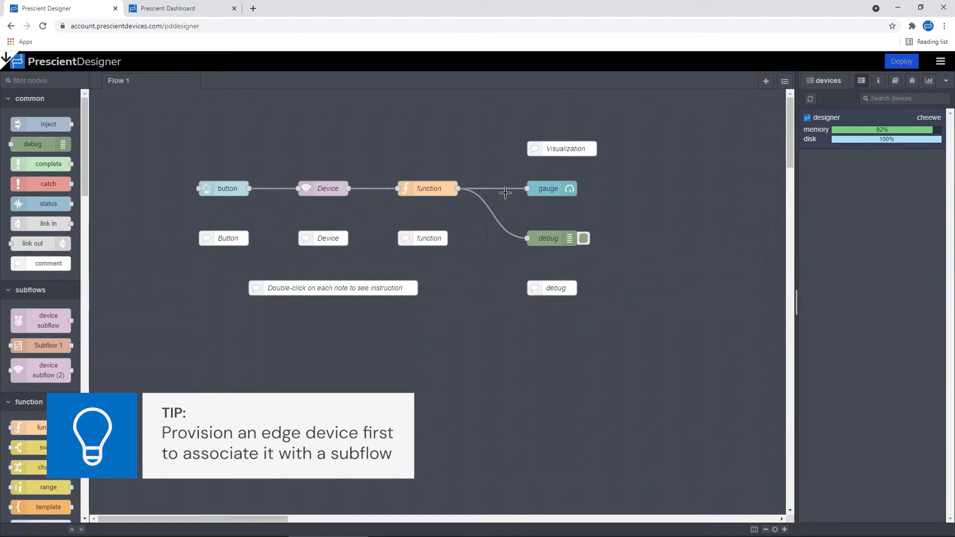
{"action": "left_click", "coordinate": [941, 61]}
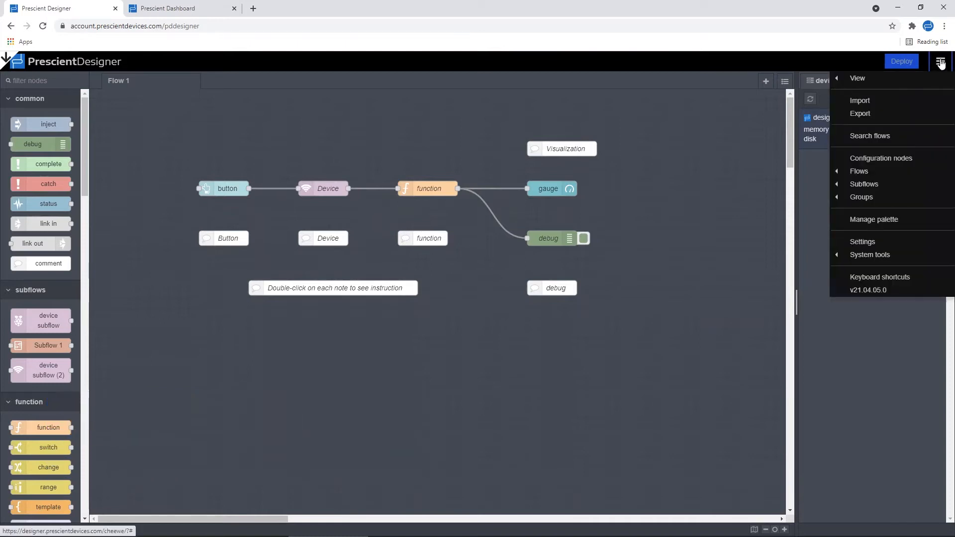
{"action": "mouse_move", "coordinate": [926, 263]}
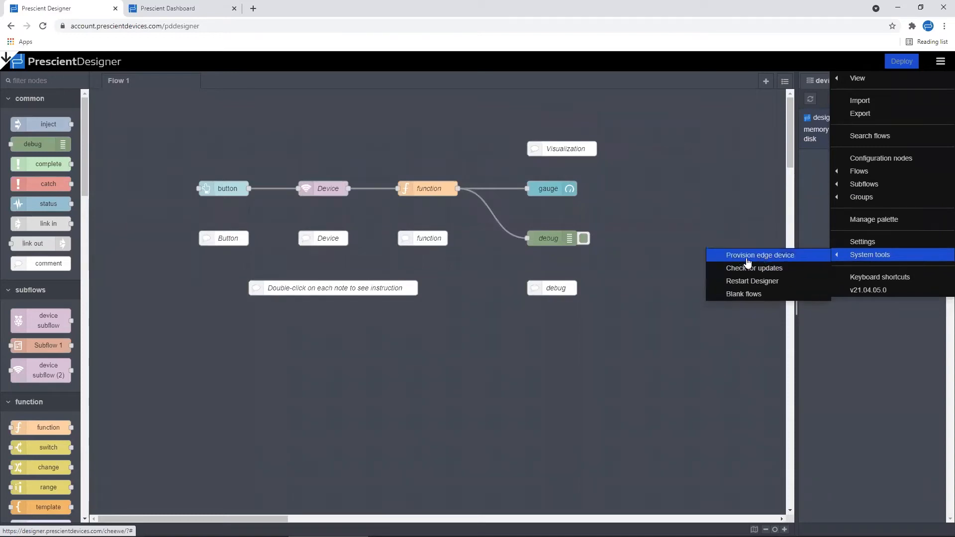
{"action": "left_click", "coordinate": [779, 263]}
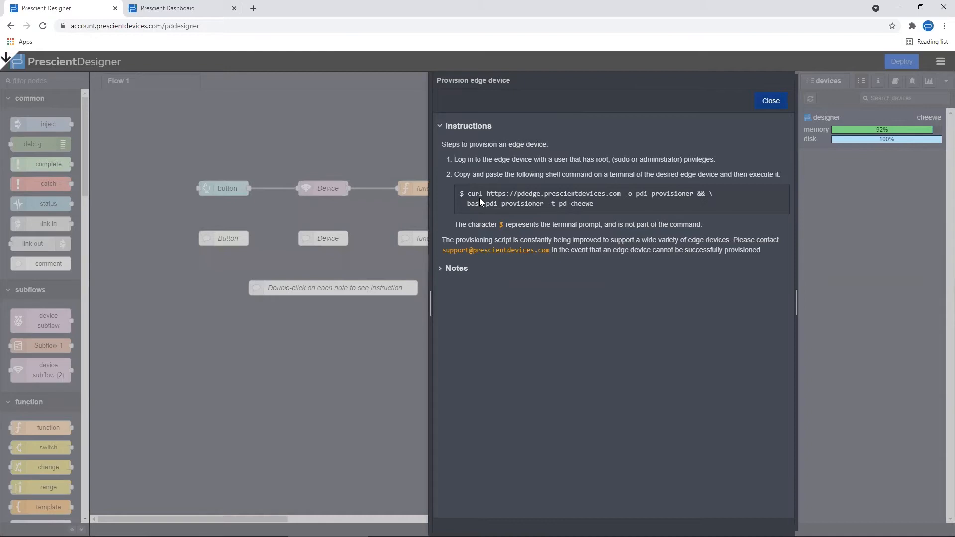
{"action": "left_click_drag", "start_coordinate": [468, 194], "coordinate": [593, 204]}
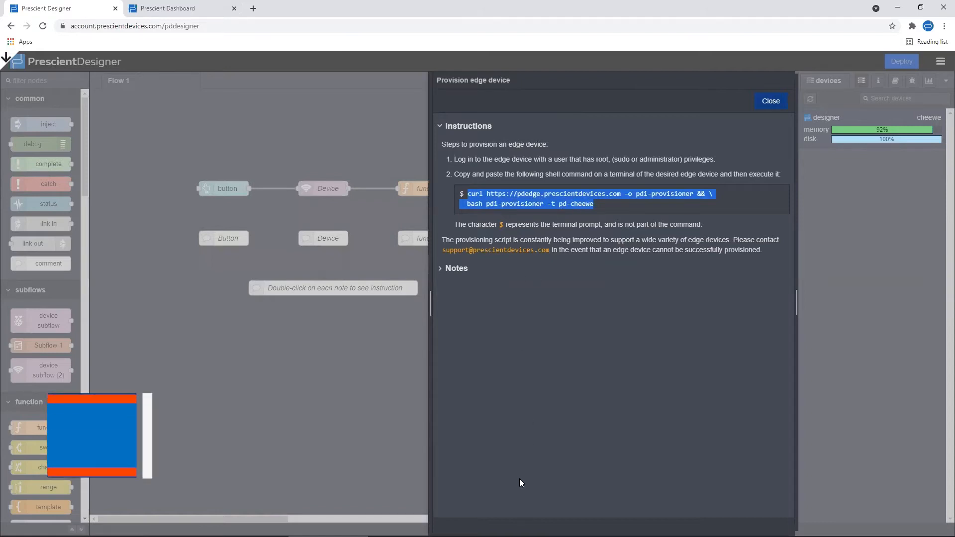
Switch to the edge device's terminal and run the copied provisioning command there.
{"action": "left_click", "coordinate": [545, 485]}
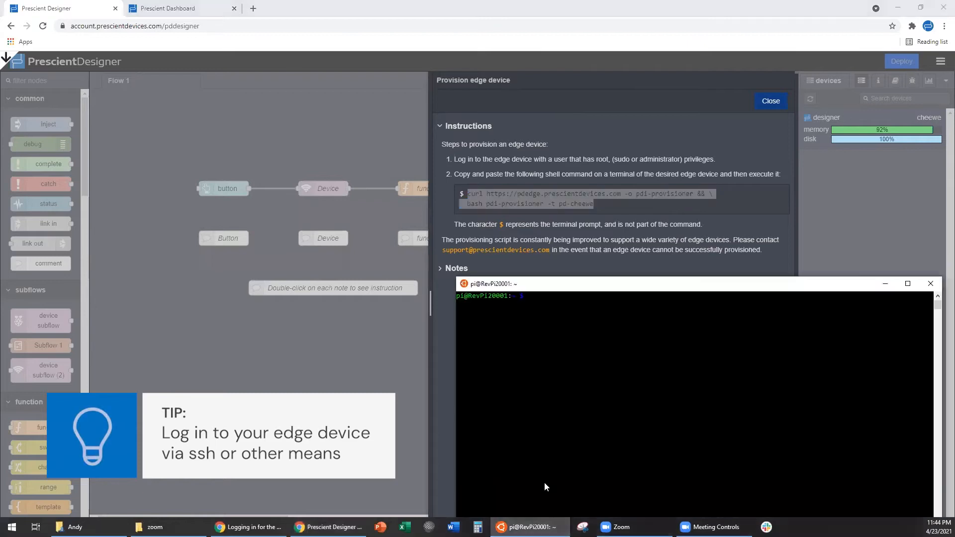
{"action": "left_click_drag", "start_coordinate": [591, 284], "coordinate": [557, 272]}
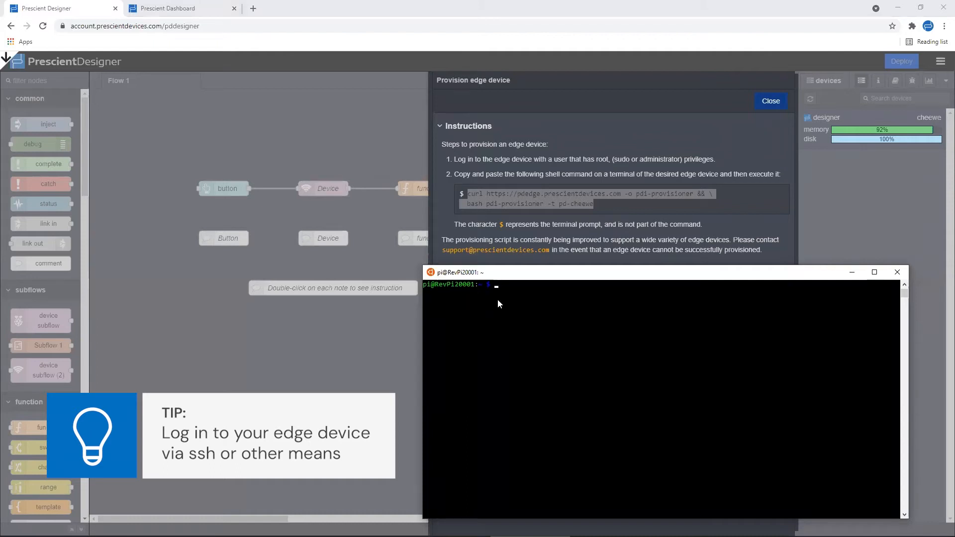
{"action": "right_click", "coordinate": [552, 275]}
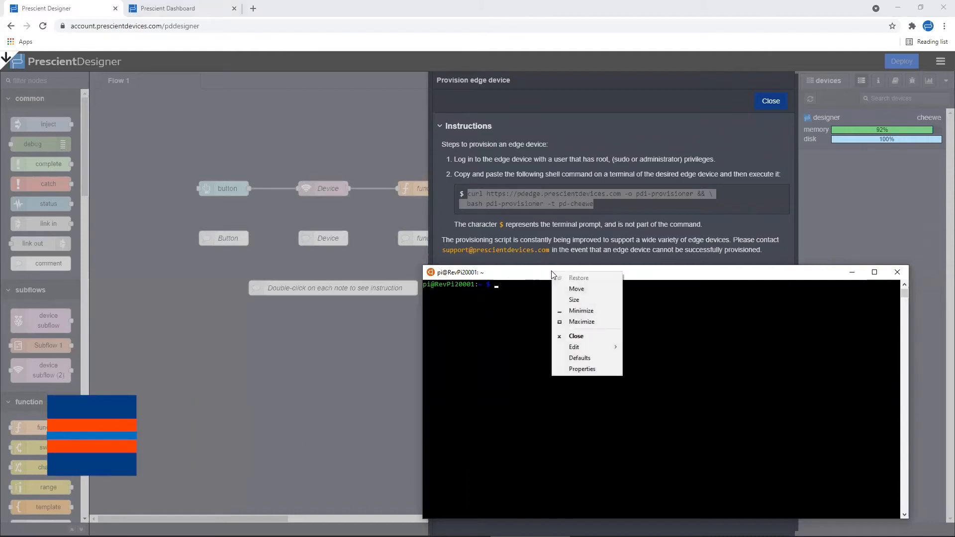
{"action": "mouse_move", "coordinate": [577, 348]}
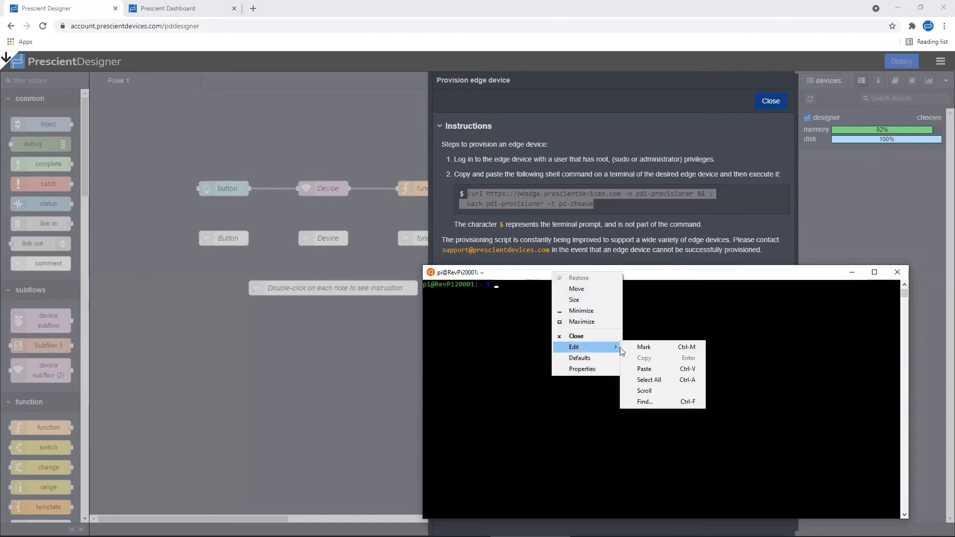
{"action": "left_click", "coordinate": [657, 369]}
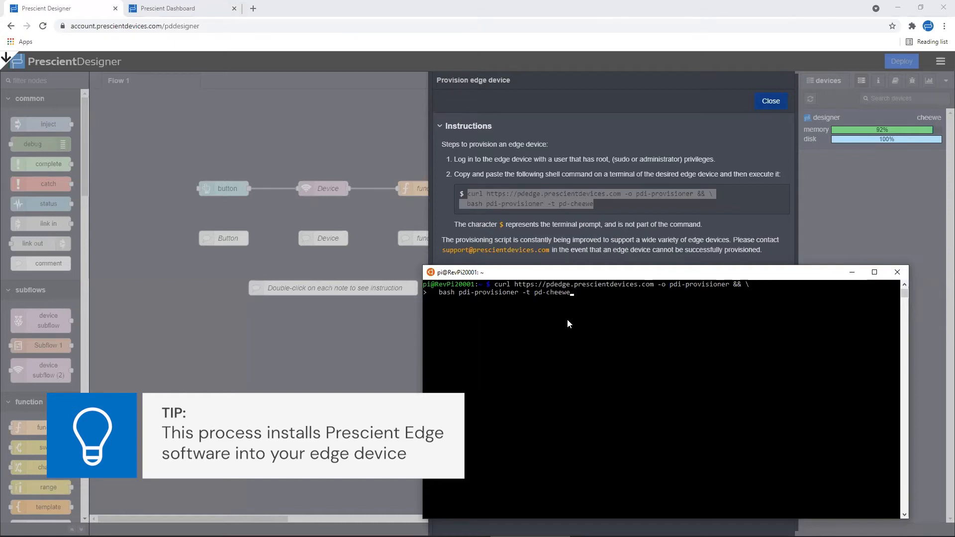
{"action": "key", "text": "Return"}
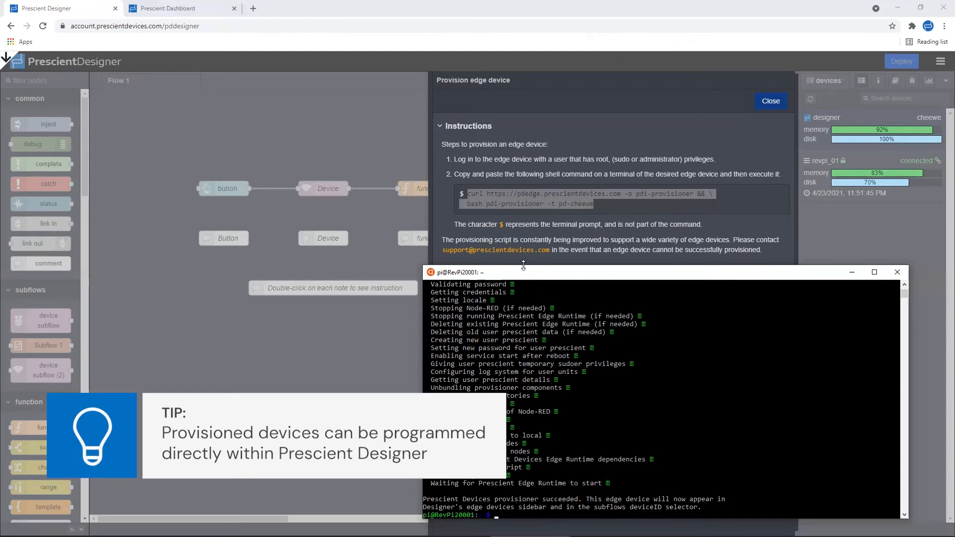
Return to the flow in the Designer and examine the actions available for the revpi_01 device.
{"action": "left_click", "coordinate": [330, 365]}
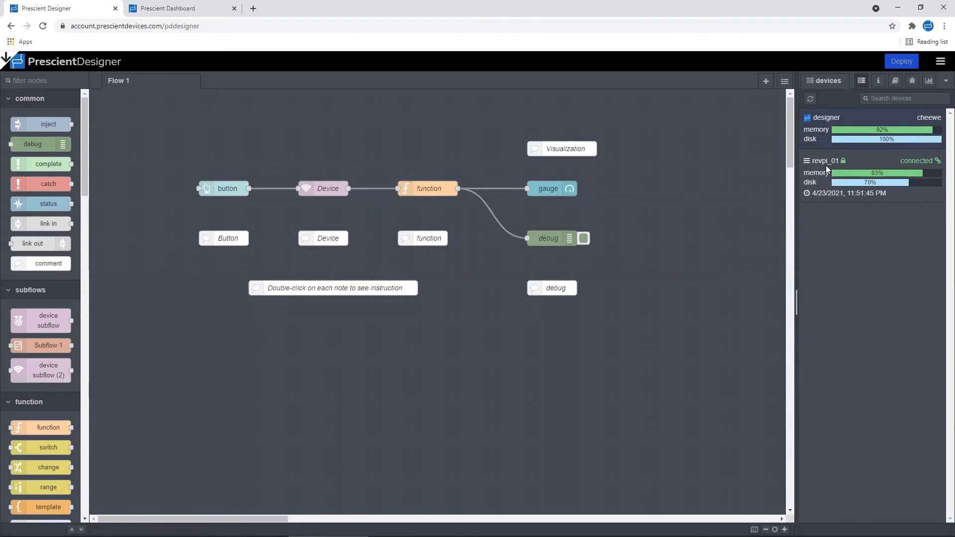
{"action": "left_click", "coordinate": [807, 163]}
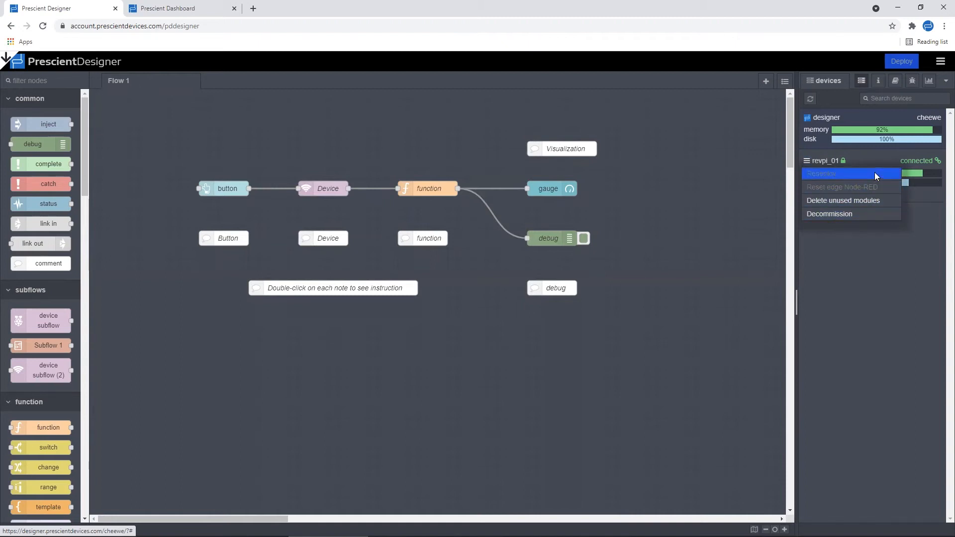
{"action": "left_click", "coordinate": [680, 210]}
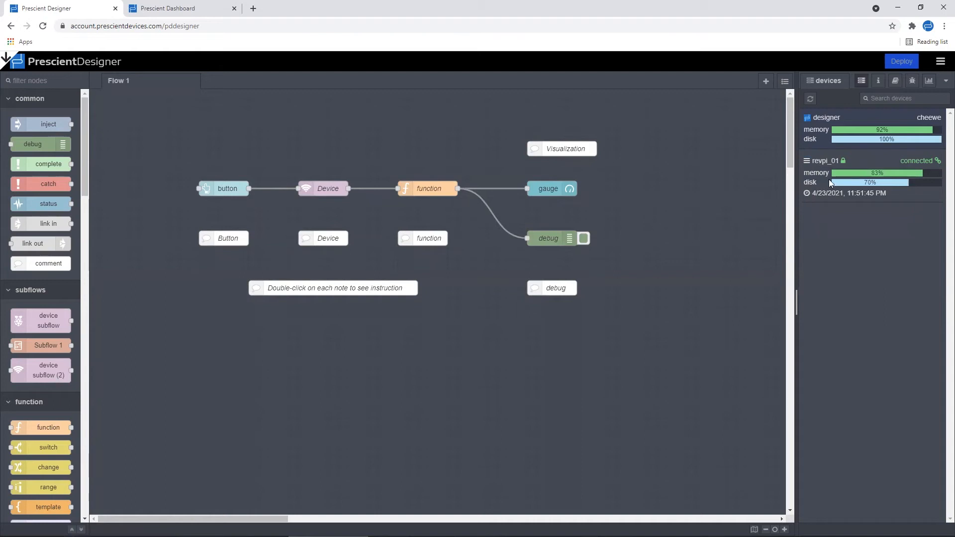
Assign revpi_01 as the deviceID of the Device subflow node and deploy the flow.
{"action": "double_click", "coordinate": [328, 190]}
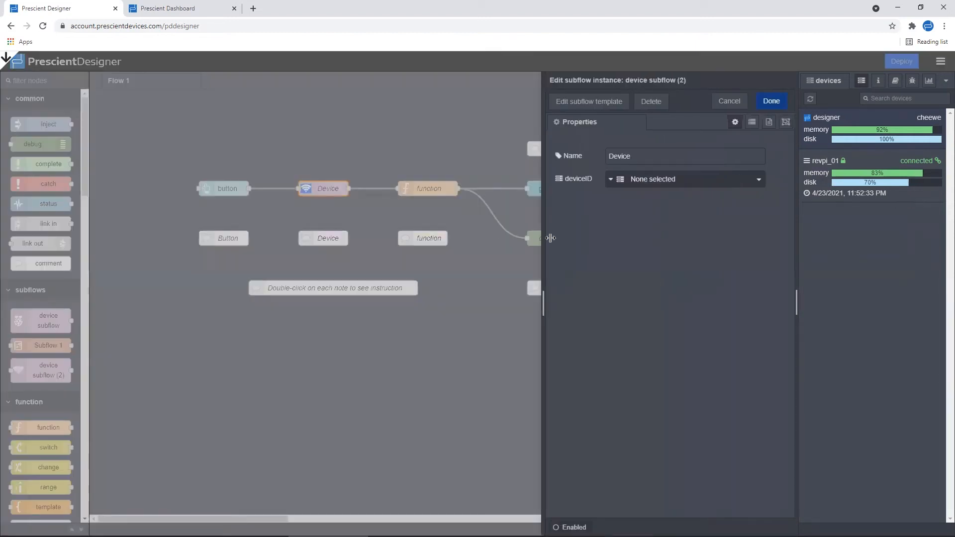
{"action": "left_click", "coordinate": [672, 180]}
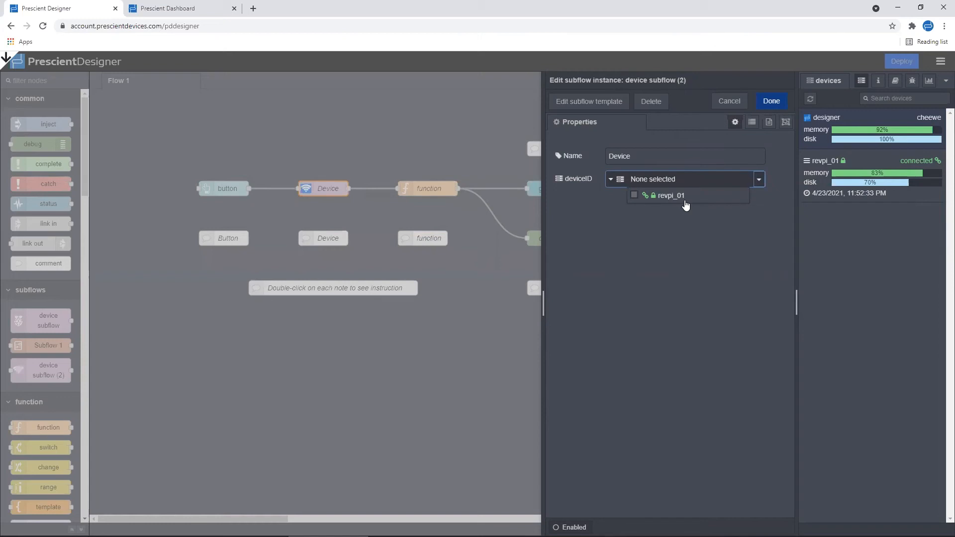
{"action": "left_click", "coordinate": [634, 196]}
{"action": "left_click", "coordinate": [778, 106]}
{"action": "left_click", "coordinate": [772, 101]}
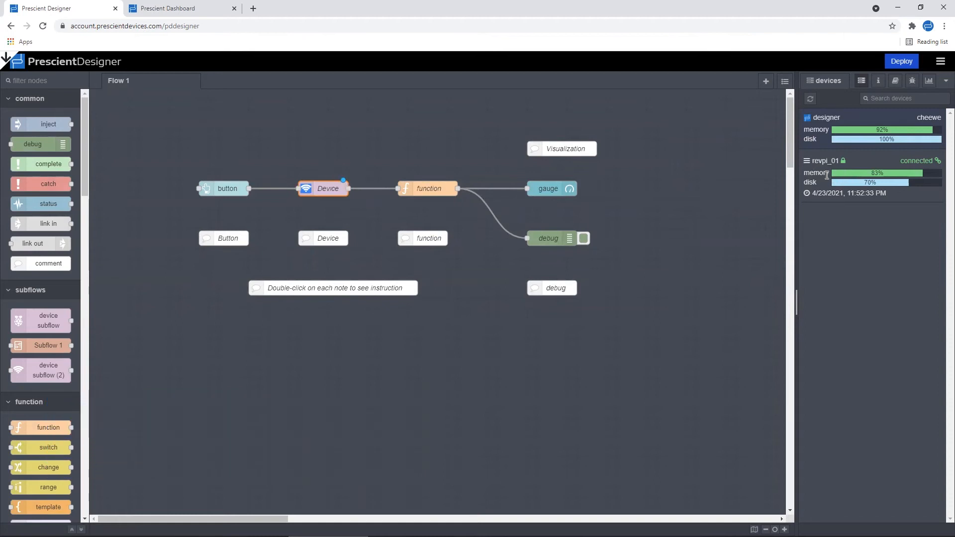
{"action": "left_click", "coordinate": [907, 64]}
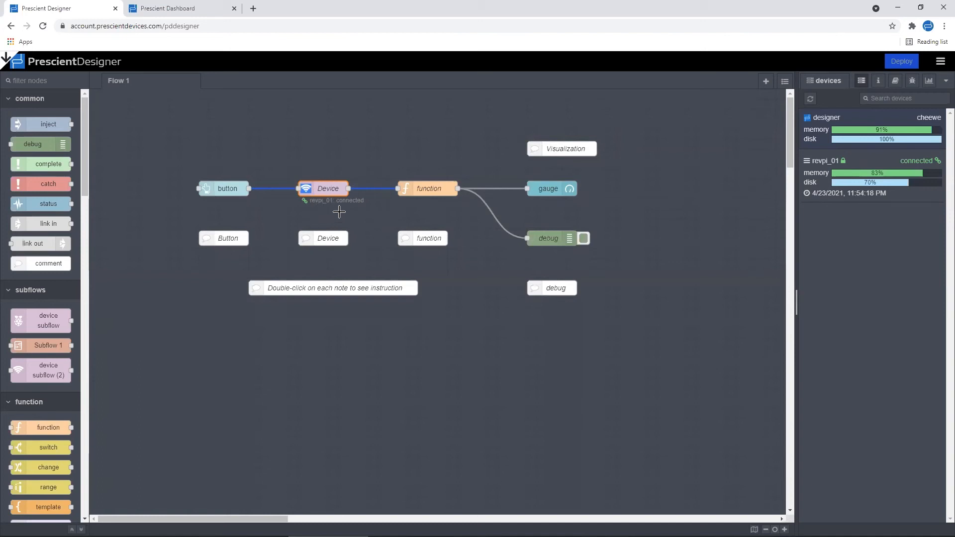
Open the subflow template of the Device node for editing.
{"action": "double_click", "coordinate": [333, 187]}
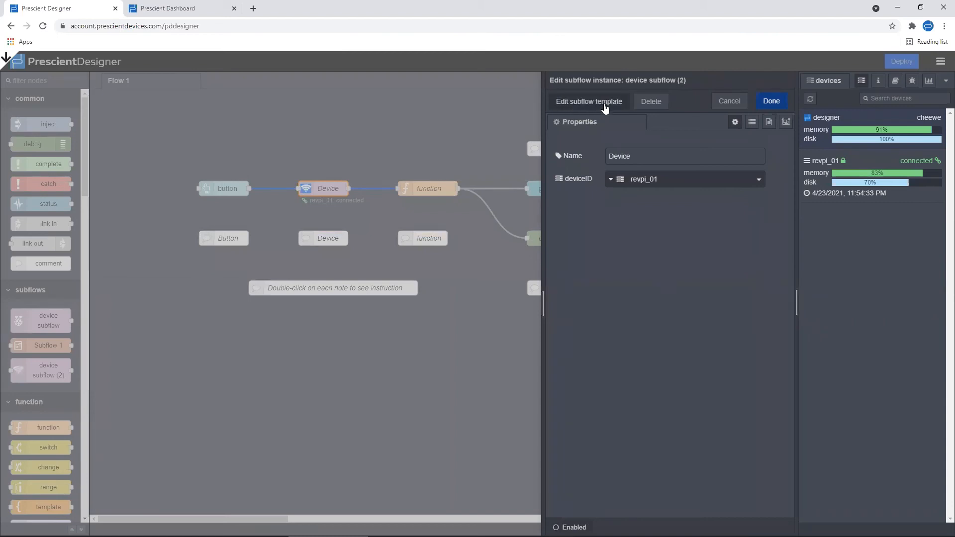
{"action": "left_click", "coordinate": [590, 101]}
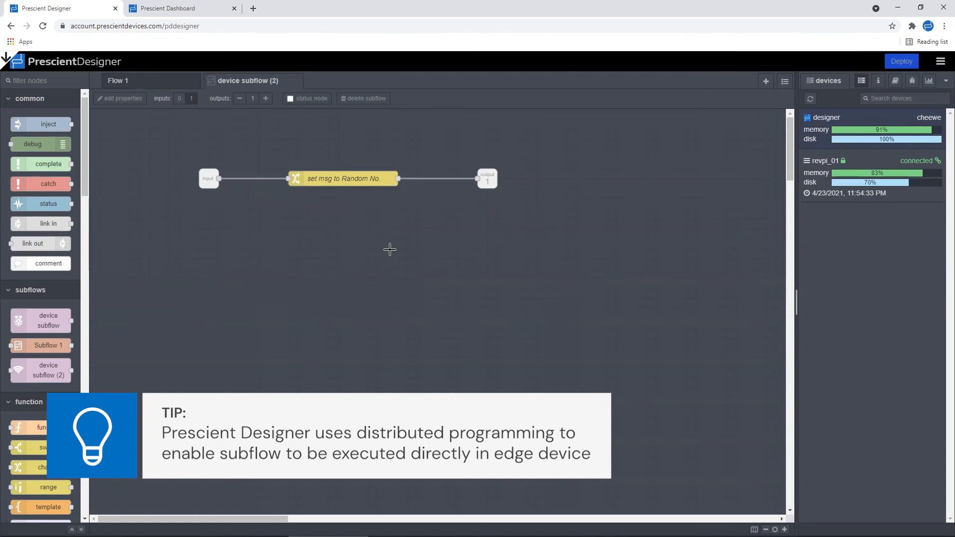
Return to Flow 1 and examine the available devices and source options for the Device node's deviceID, leaving the settings as they are.
{"action": "left_click", "coordinate": [173, 84]}
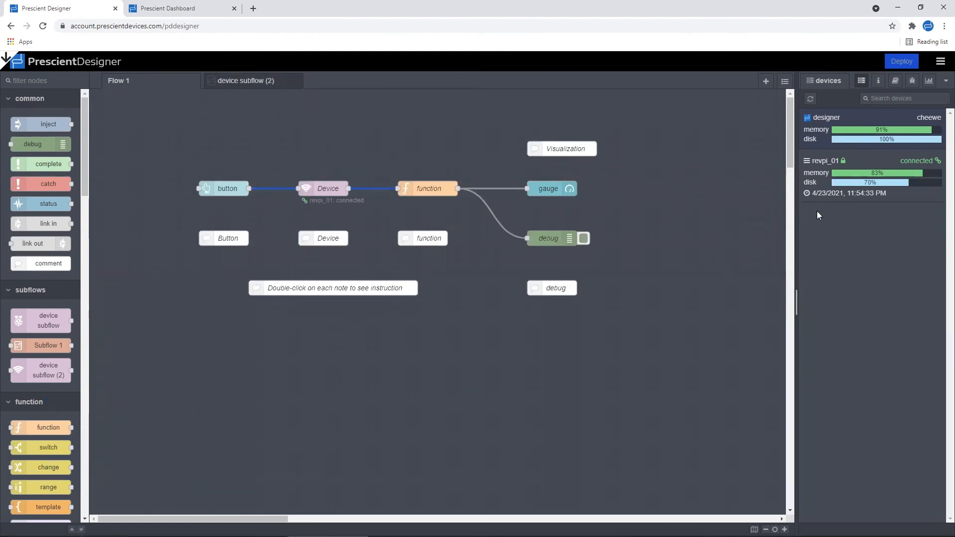
{"action": "double_click", "coordinate": [330, 188]}
{"action": "left_click", "coordinate": [652, 184]}
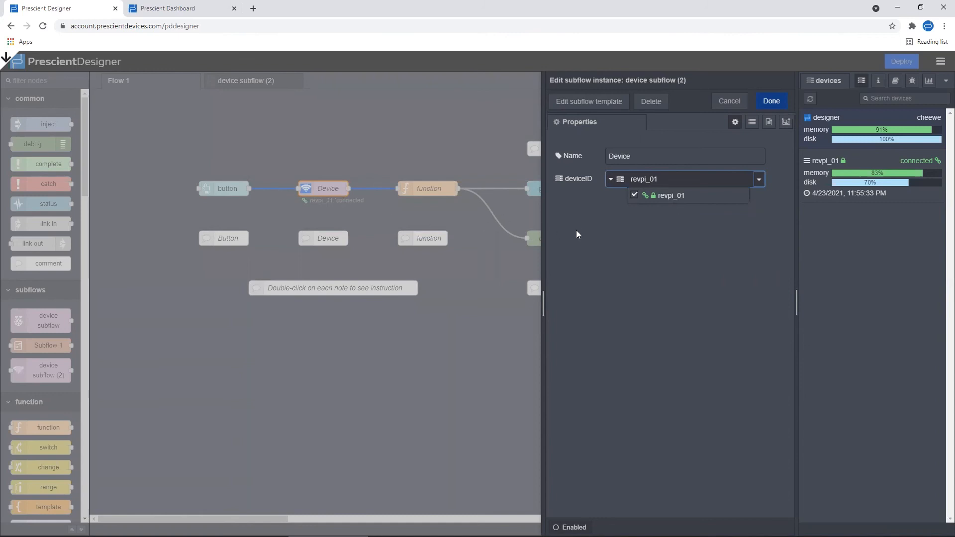
{"action": "left_click", "coordinate": [610, 181]}
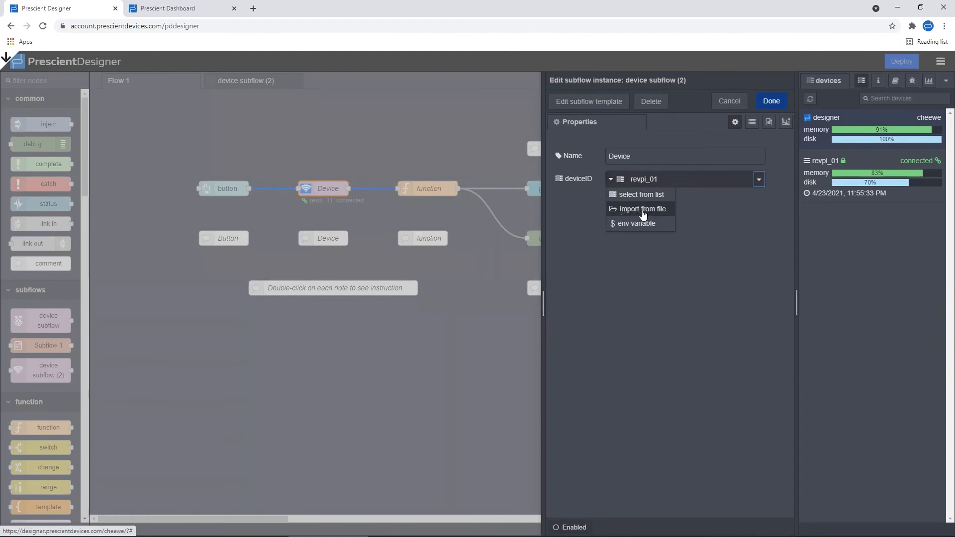
{"action": "left_click", "coordinate": [374, 229]}
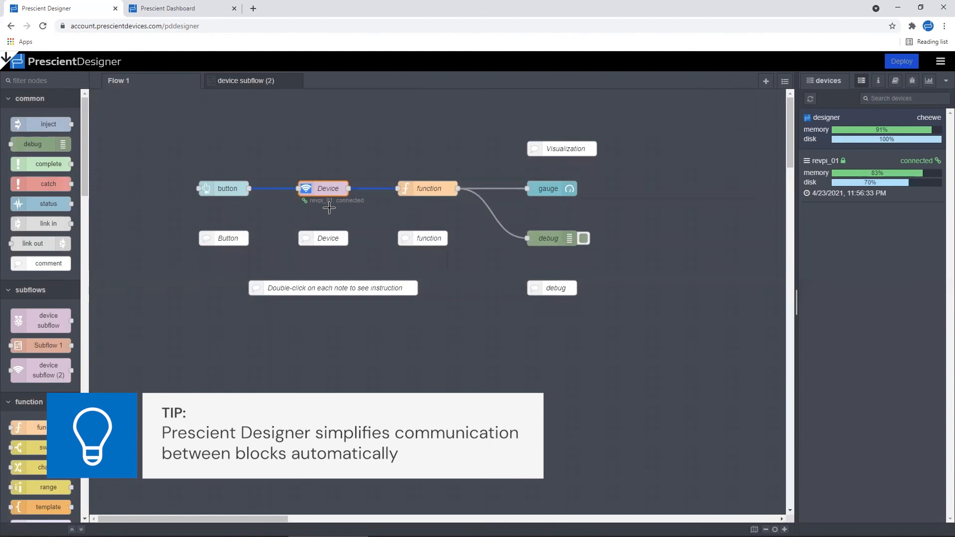
Inspect the Device node's subflow template and return to Flow 1.
{"action": "double_click", "coordinate": [335, 190]}
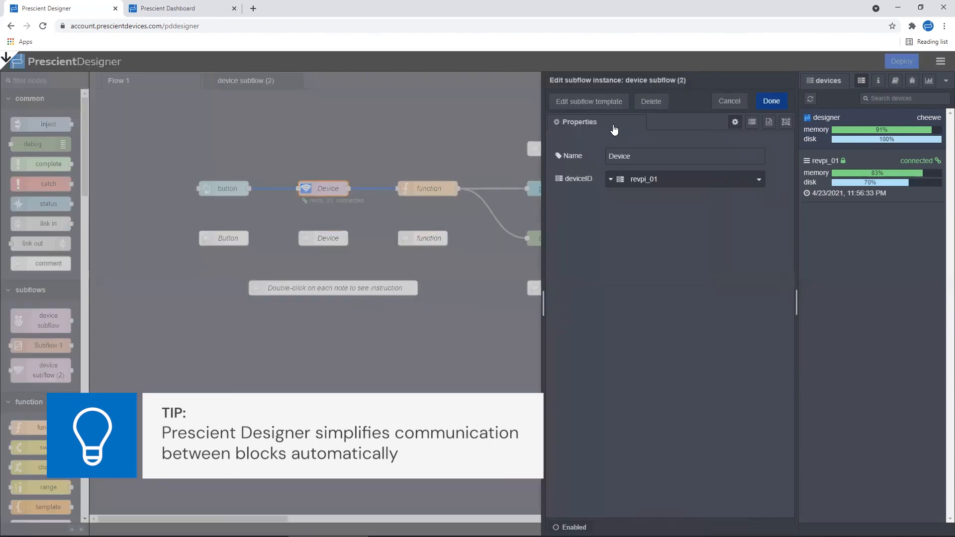
{"action": "left_click", "coordinate": [616, 101]}
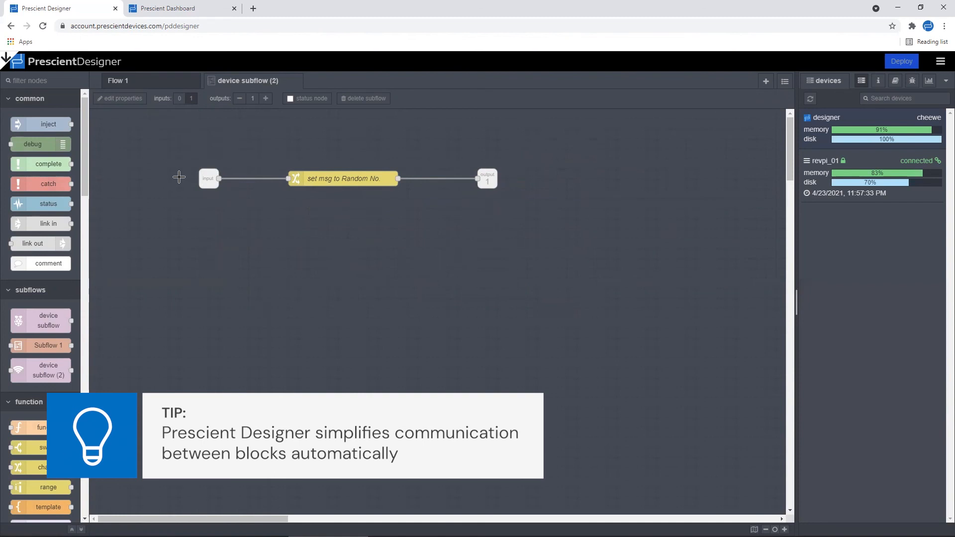
{"action": "left_click", "coordinate": [156, 83]}
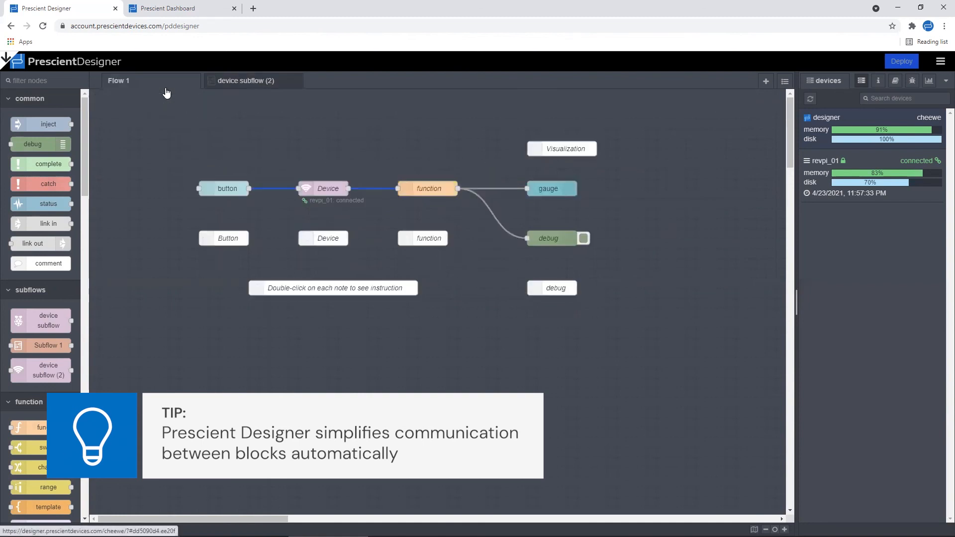